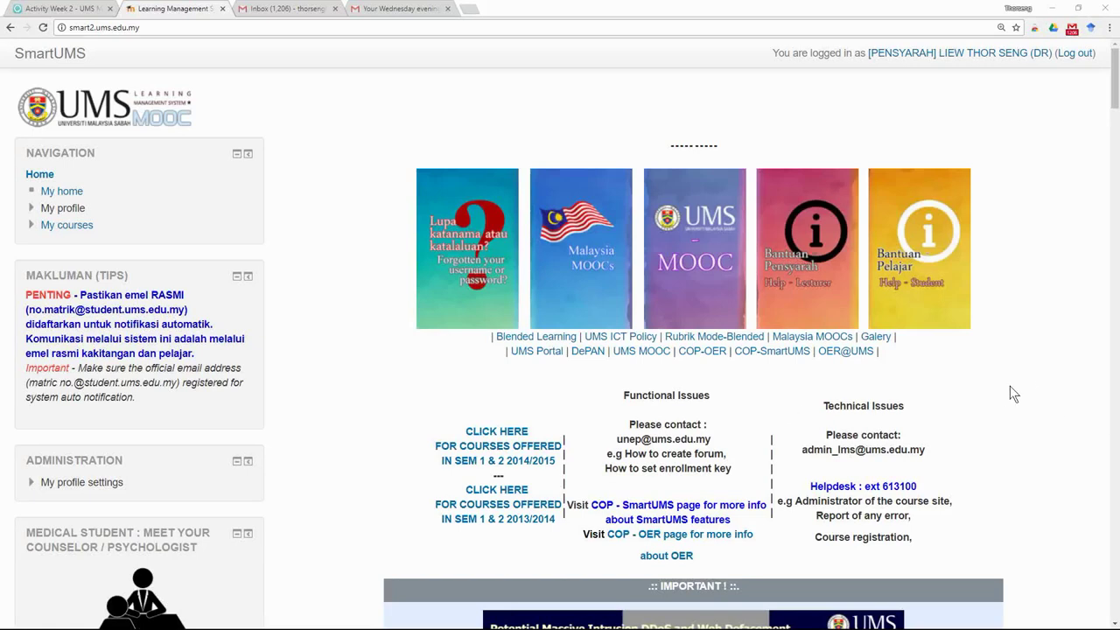
- Find and open the ST01003 BIOMETRI DAN REKABENTUK EKSPERIMEN course from the course list
scroll(1010, 386, down, 3)
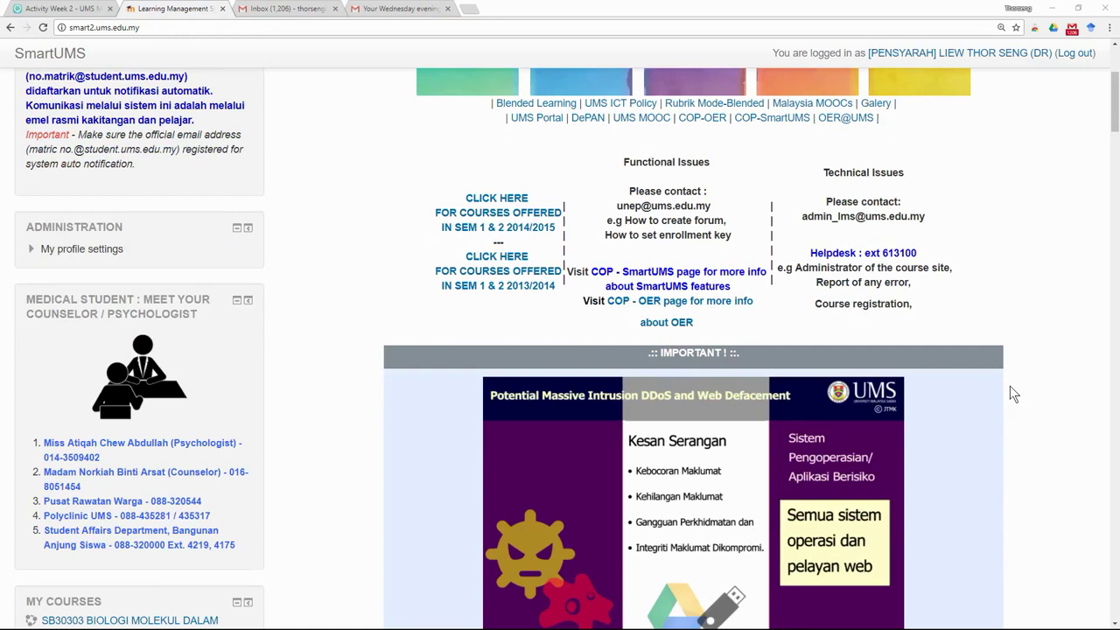
scroll(1010, 386, down, 3)
scroll(1010, 386, down, 4)
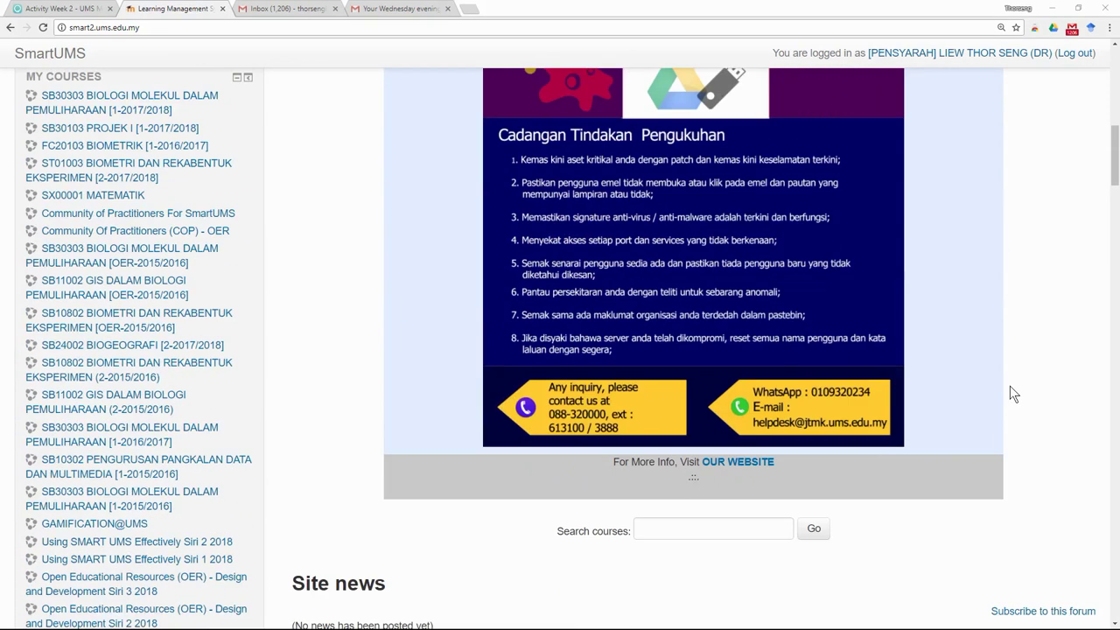
scroll(1010, 394, down, 5)
scroll(1010, 394, down, 5)
scroll(1010, 394, down, 1)
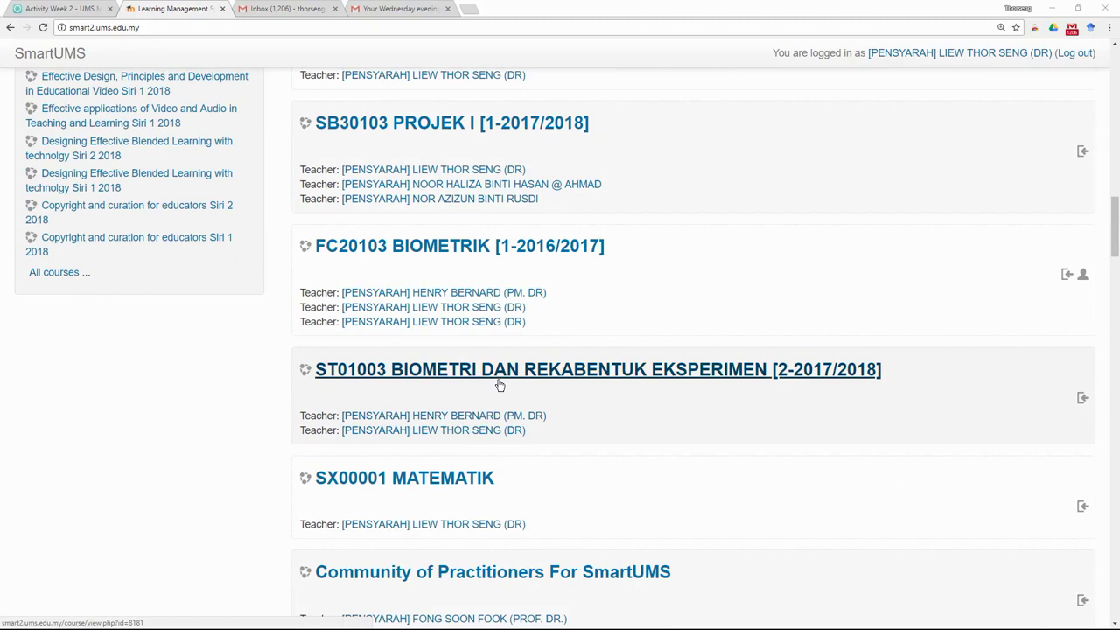
scroll(499, 382, up, 4)
scroll(501, 382, up, 5)
scroll(502, 383, up, 4)
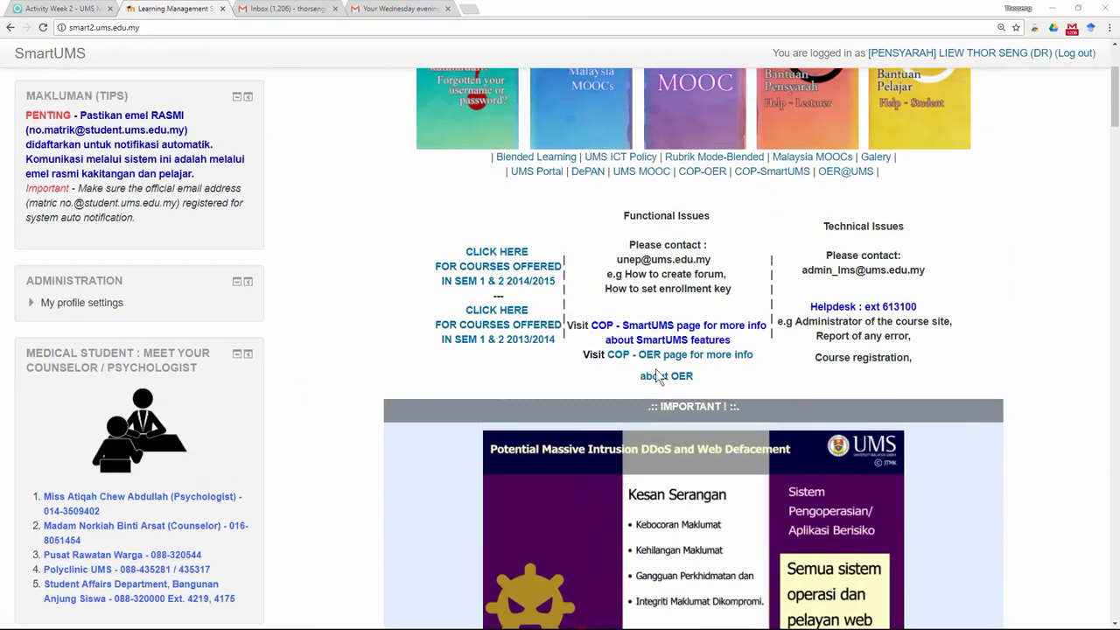
scroll(503, 396, up, 2)
drag(938, 275, 803, 278)
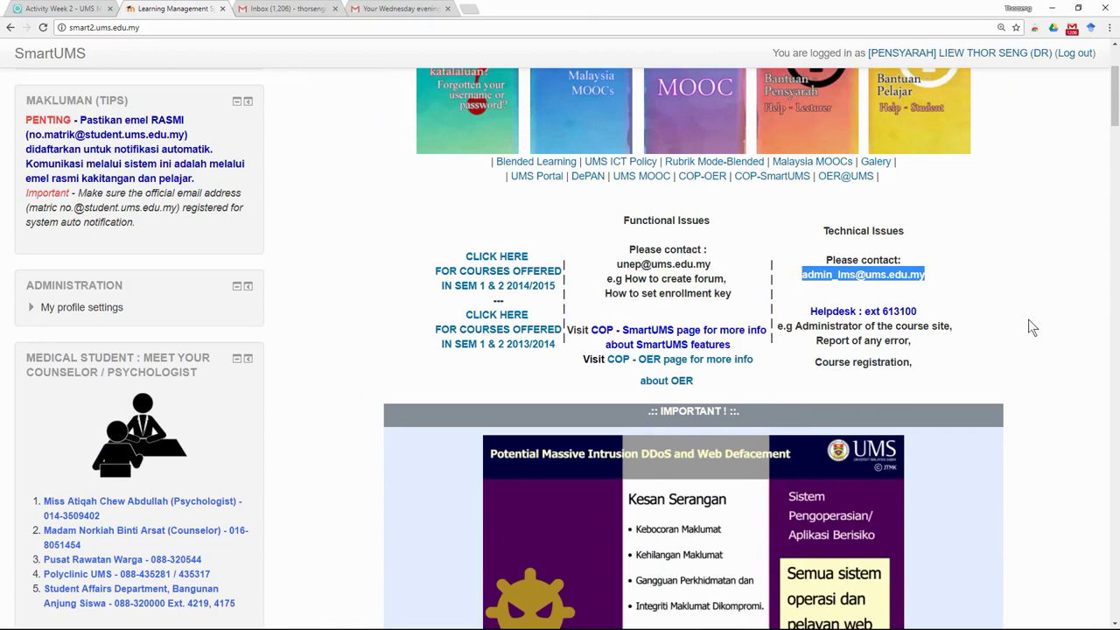
scroll(1033, 327, down, 1)
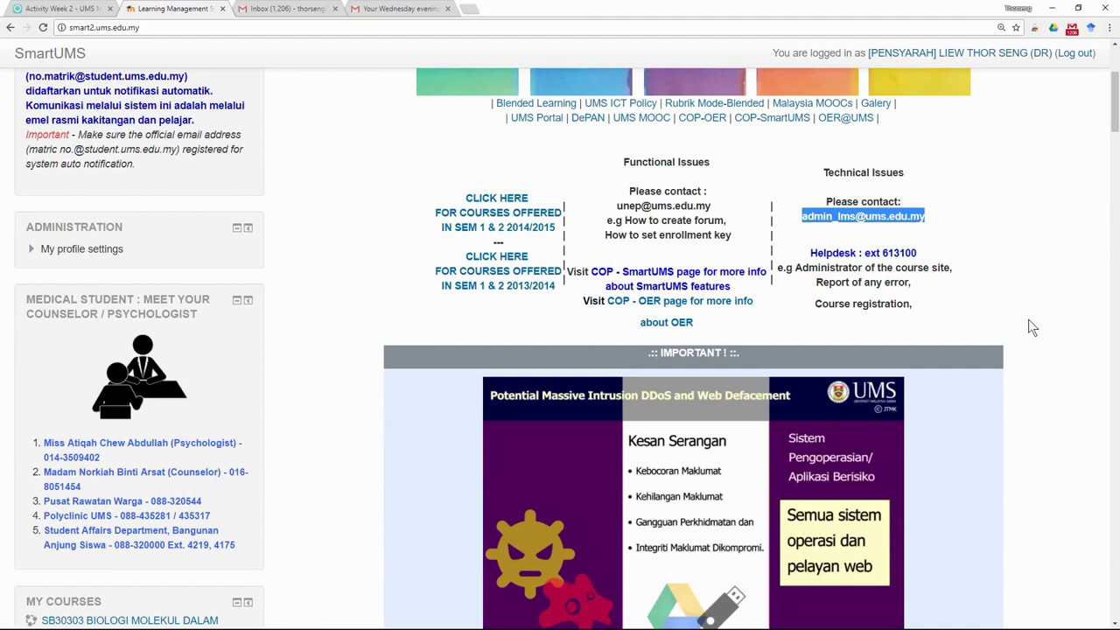
scroll(1033, 328, down, 2)
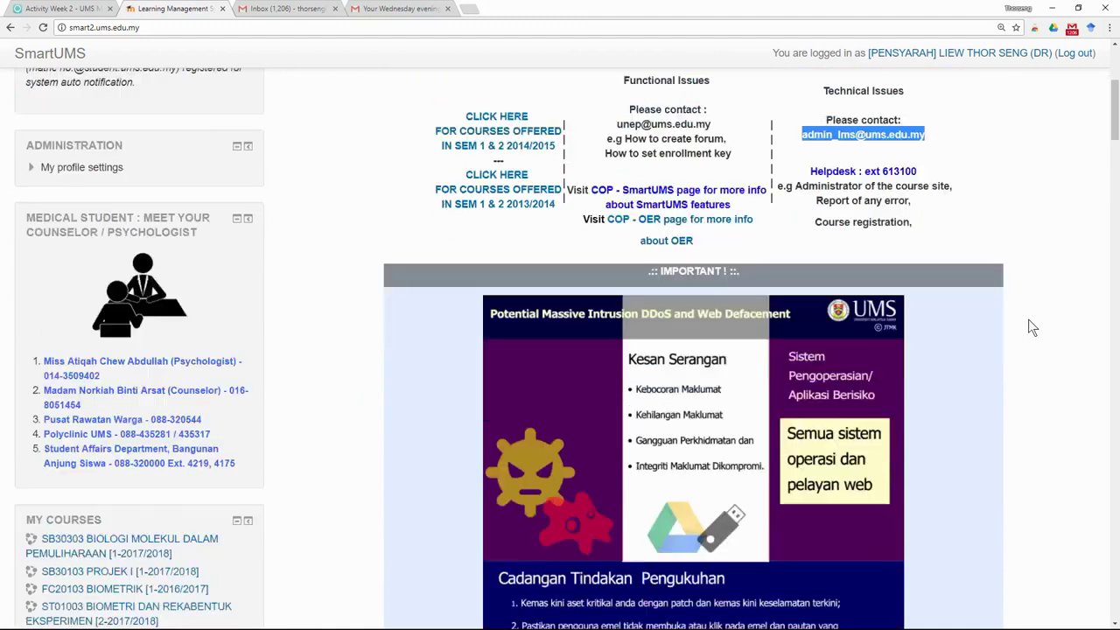
scroll(1033, 328, down, 4)
scroll(1033, 328, down, 5)
scroll(1032, 328, down, 4)
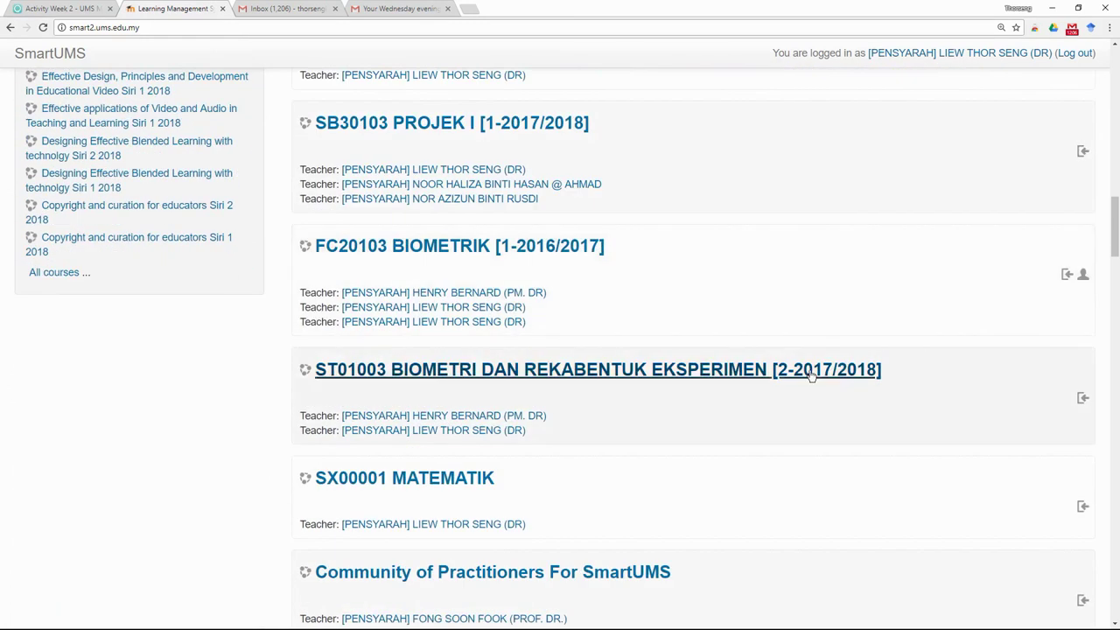
click(750, 375)
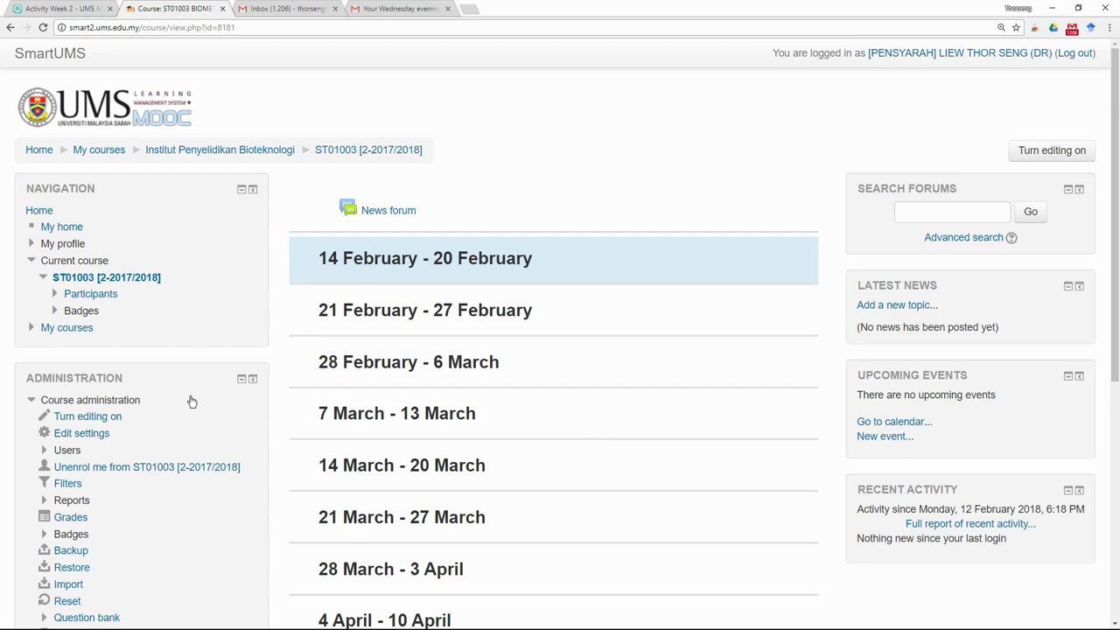
- Go to Import in the ST01003 Course administration block
scroll(163, 425, down, 2)
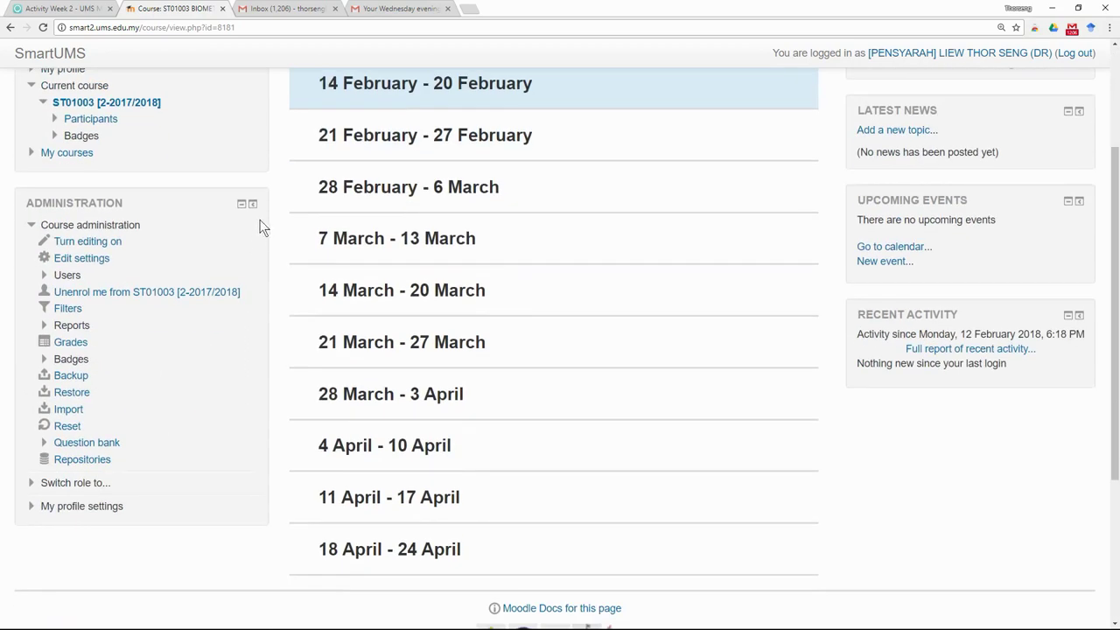
click(243, 205)
click(245, 205)
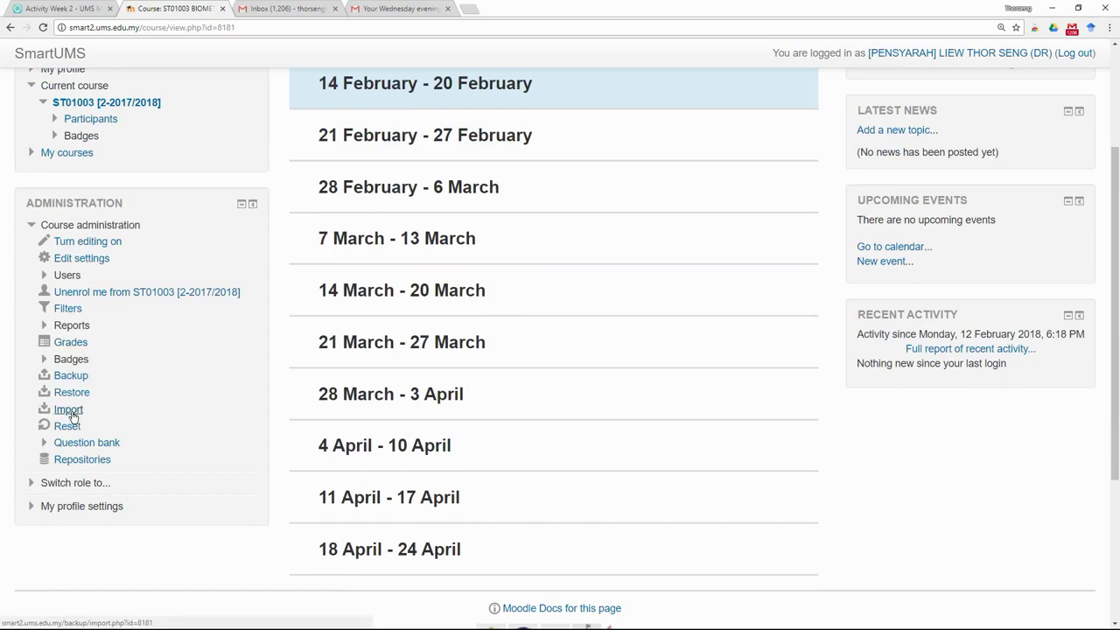
click(73, 414)
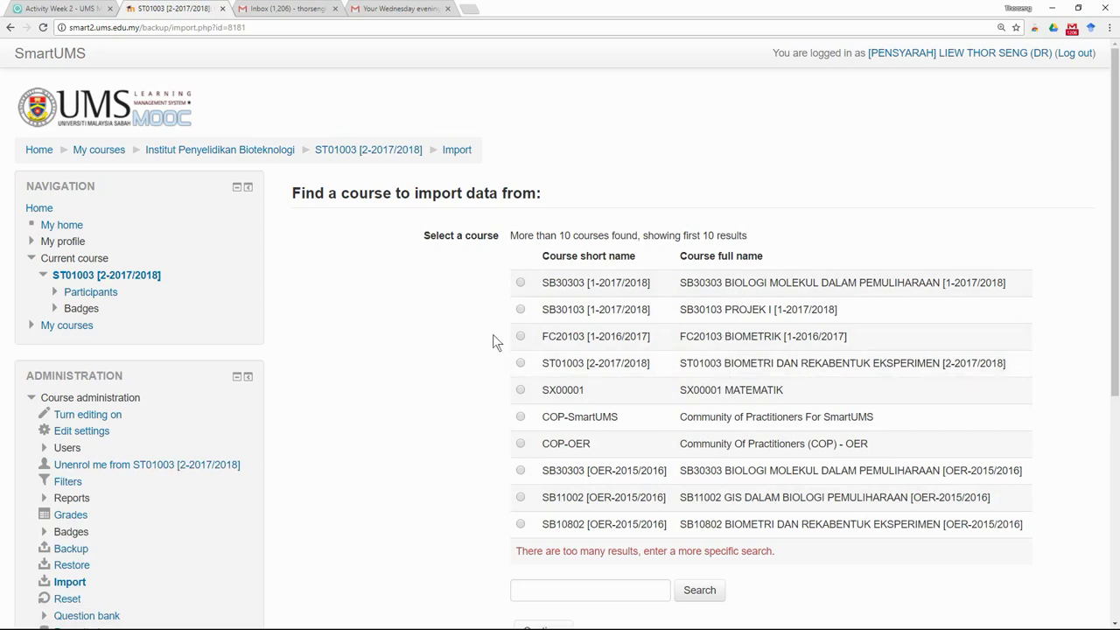
- Select FC20103 BIOMETRIK [1-2016/2017] as the import source and continue
click(520, 338)
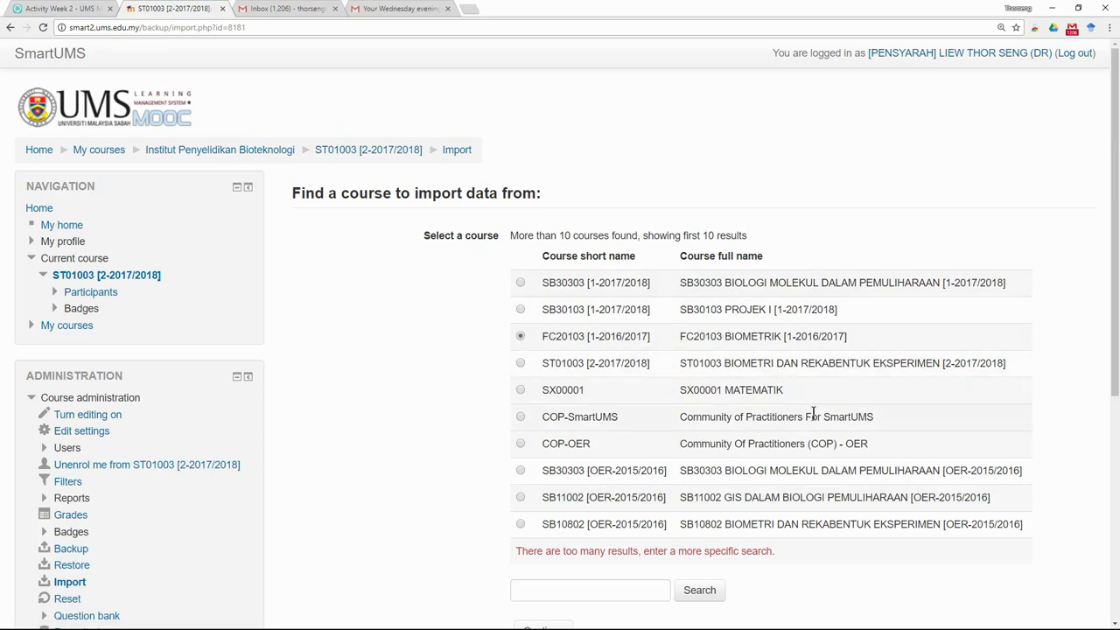
scroll(814, 415, down, 1)
scroll(814, 413, down, 2)
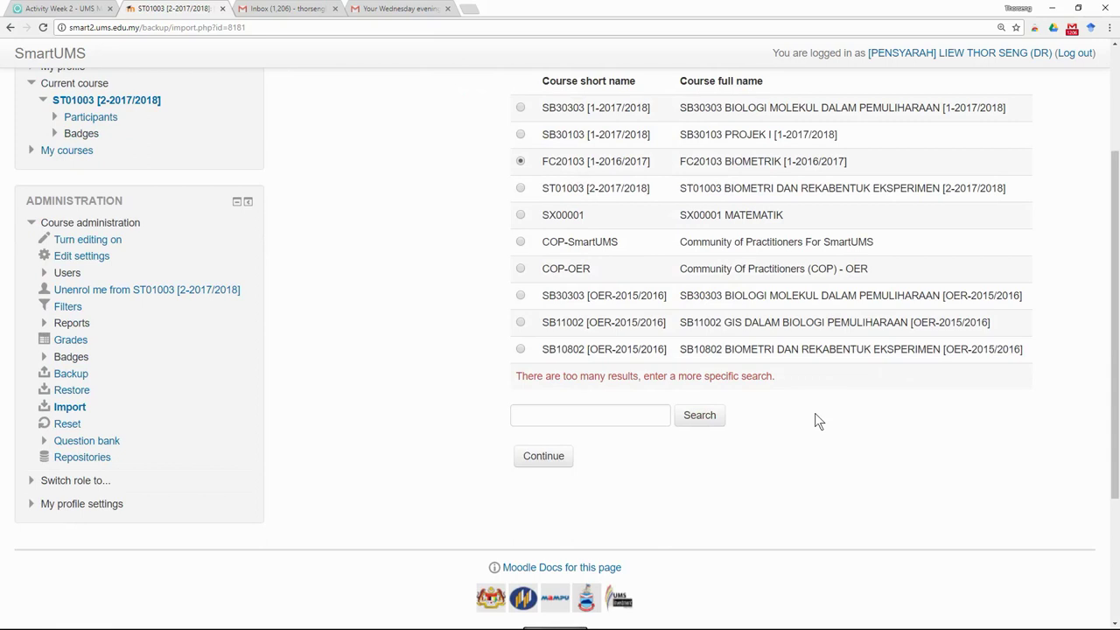
click(544, 458)
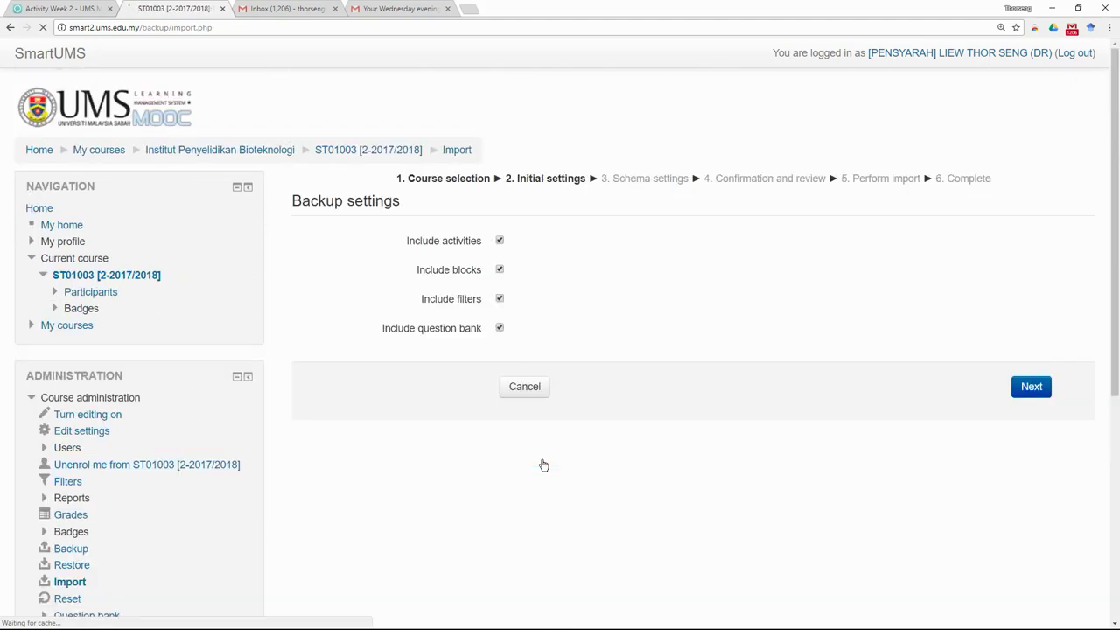
- Accept the initial backup settings and keep every FC20103 week's activities selected
click(1033, 388)
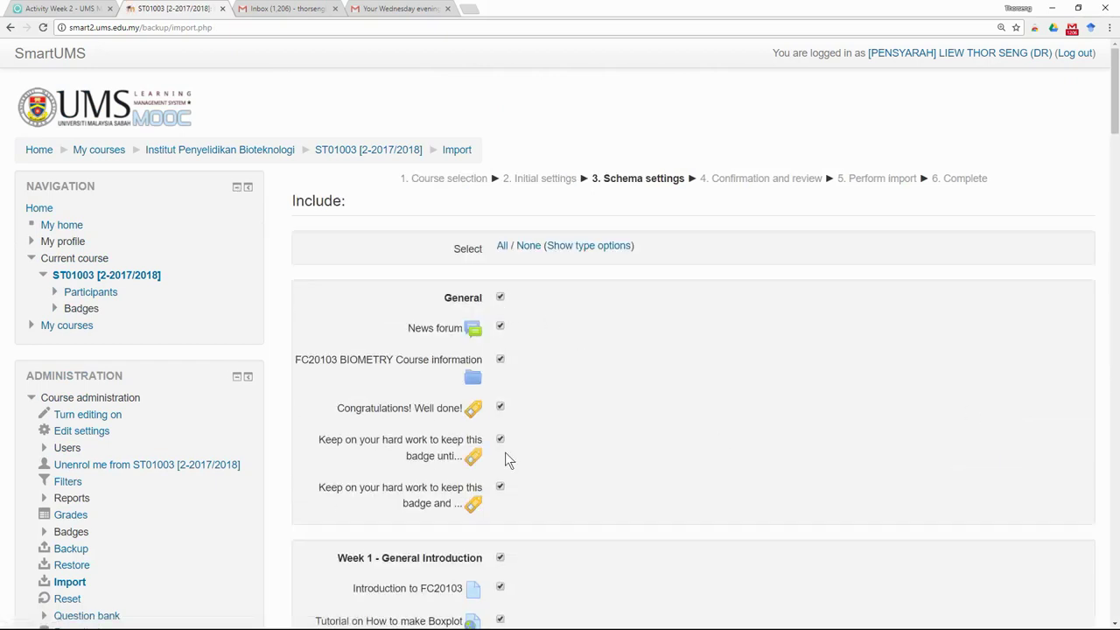
scroll(505, 453, down, 3)
scroll(502, 408, down, 4)
scroll(502, 408, down, 2)
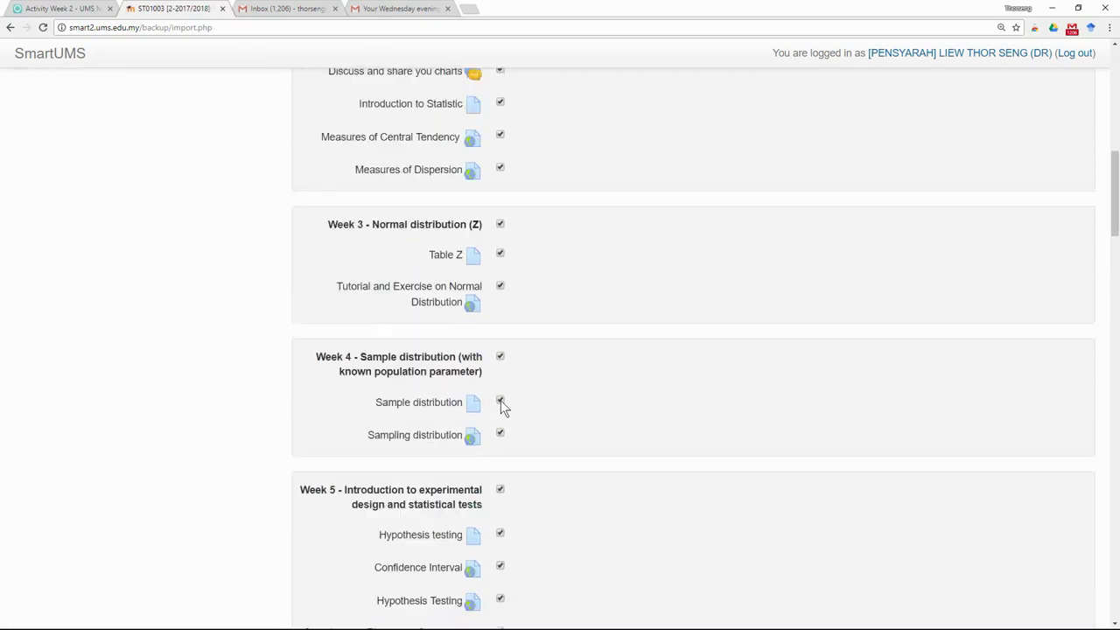
scroll(502, 408, down, 1)
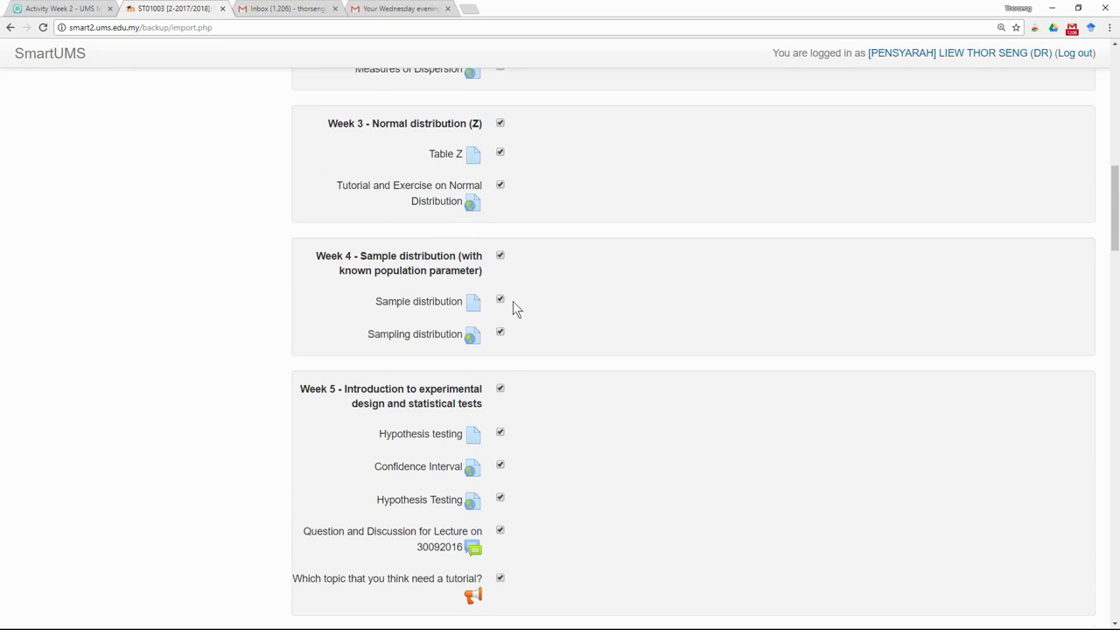
scroll(561, 480, down, 1)
scroll(561, 480, down, 4)
scroll(553, 478, down, 5)
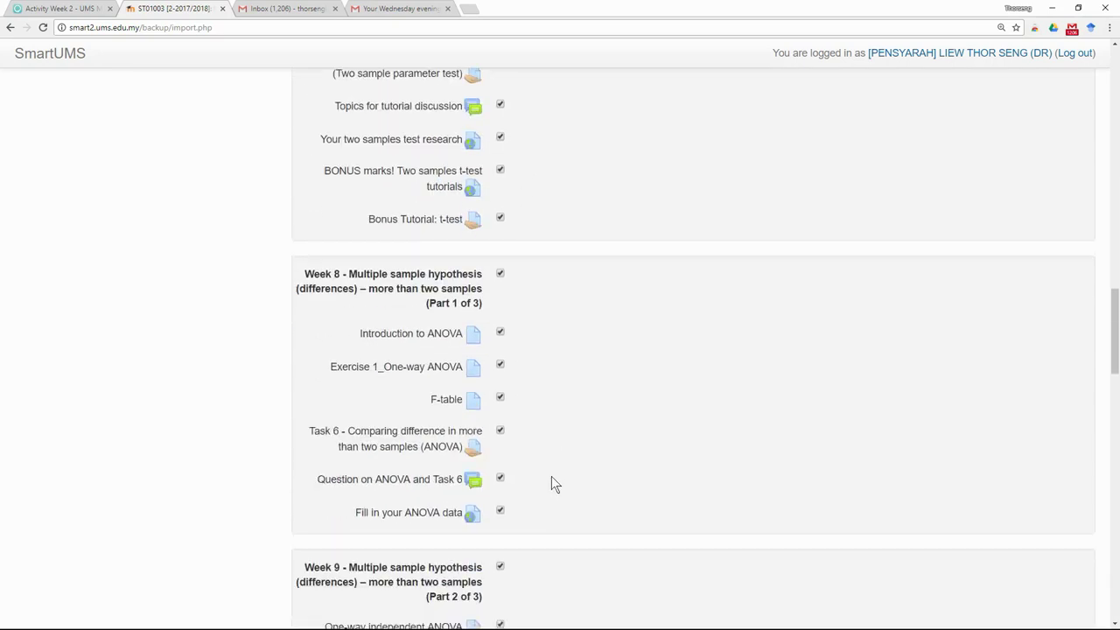
scroll(552, 478, down, 4)
scroll(552, 478, down, 6)
scroll(552, 484, down, 5)
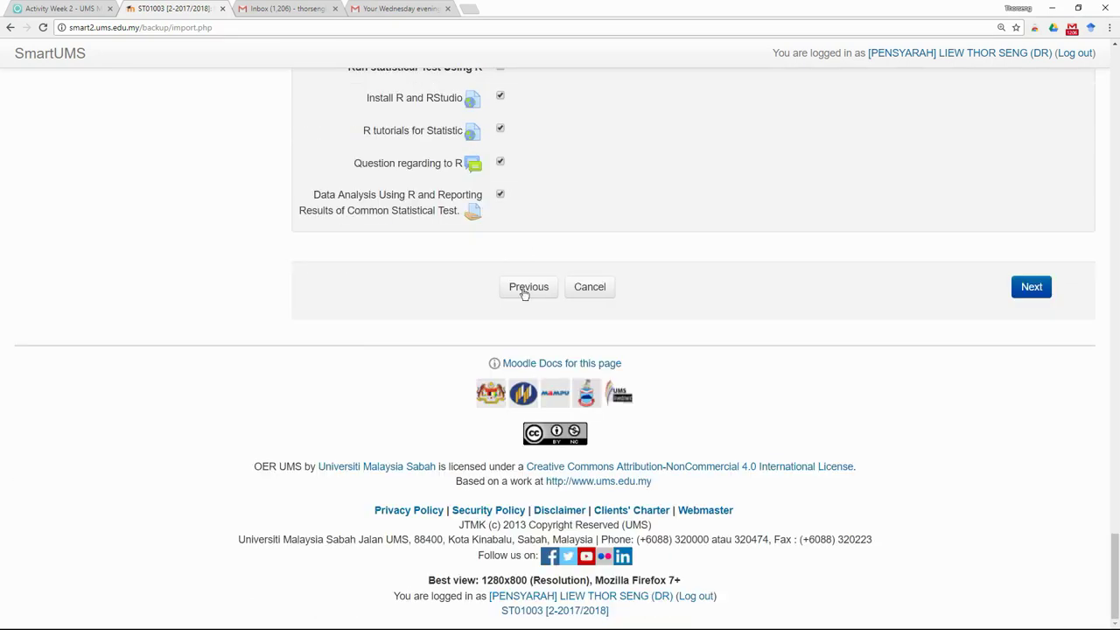
click(1035, 293)
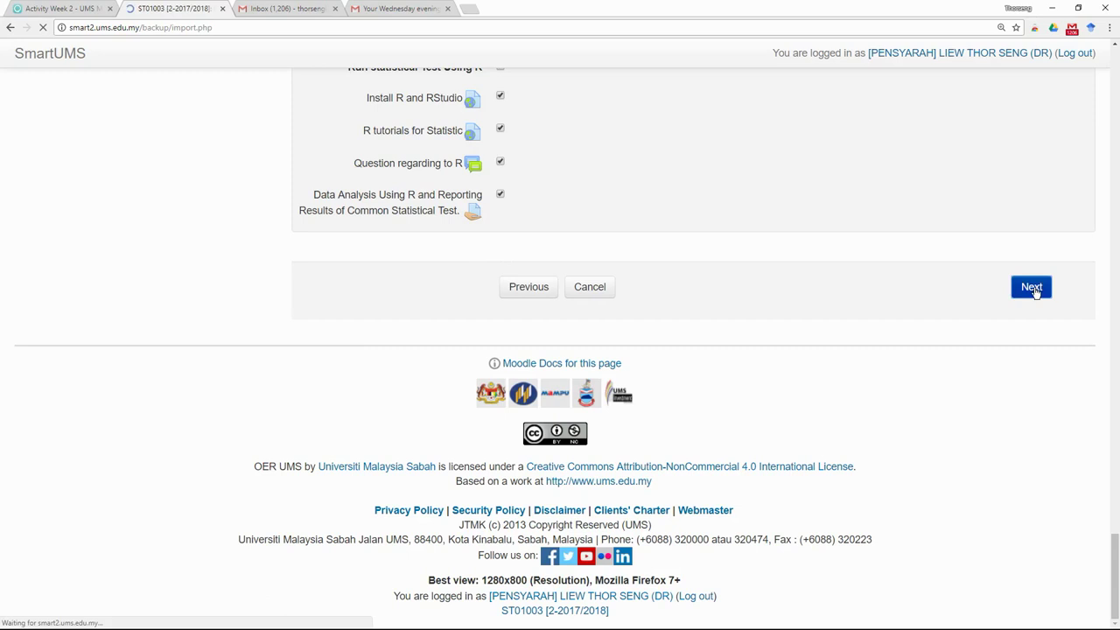
- Review the confirmation list of included weeks and activities down to Perform import
scroll(759, 435, down, 6)
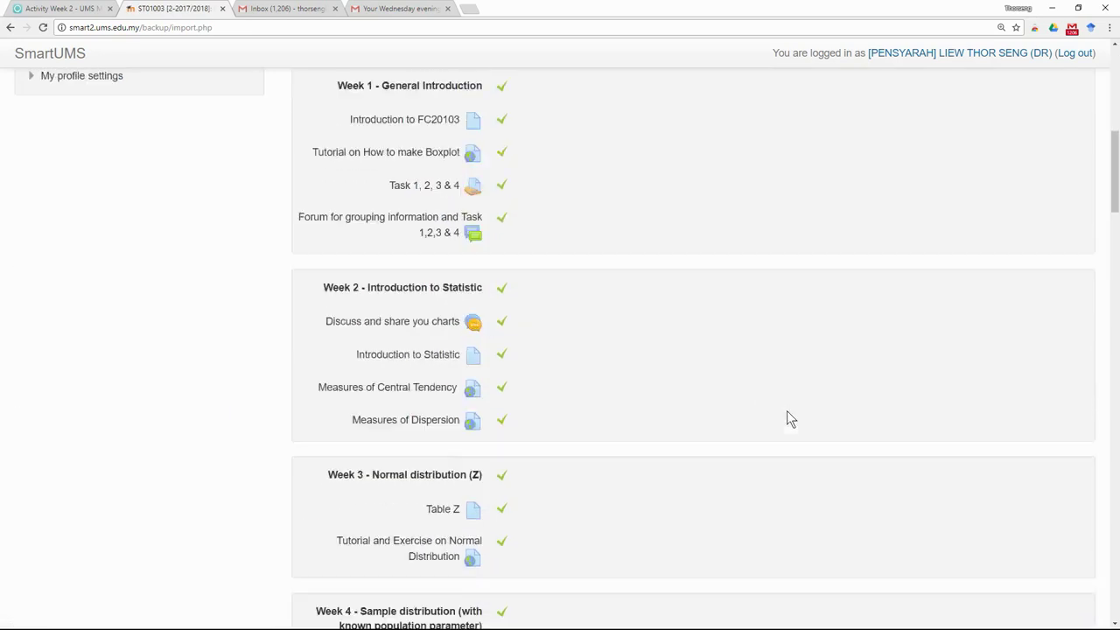
scroll(788, 417, down, 4)
scroll(788, 417, down, 5)
scroll(832, 428, down, 5)
scroll(990, 493, down, 4)
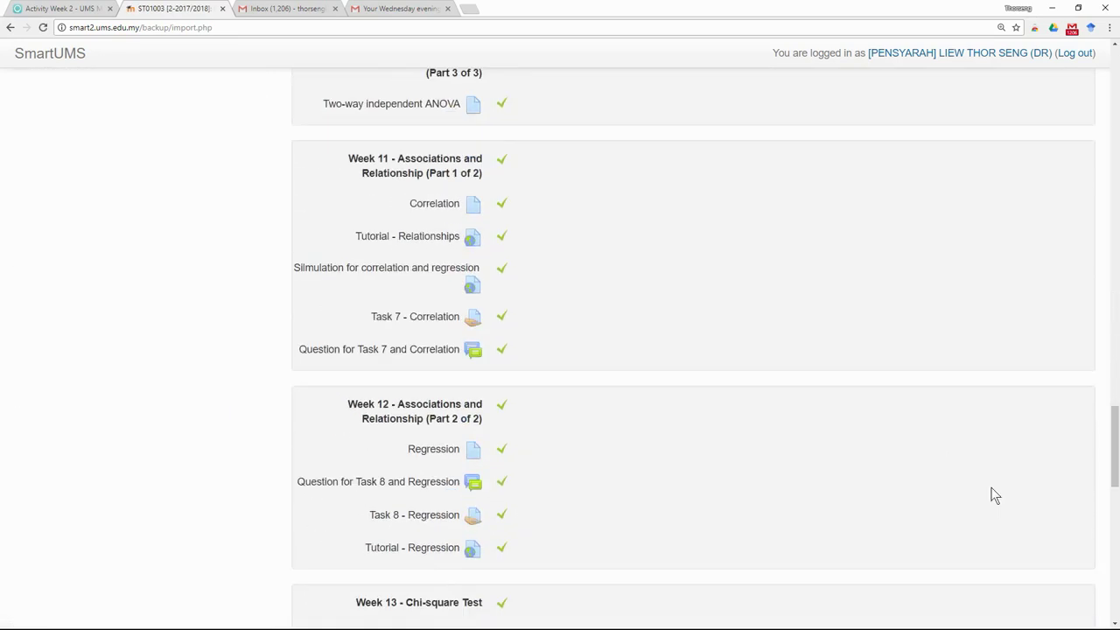
scroll(1033, 516, down, 6)
scroll(1026, 513, down, 5)
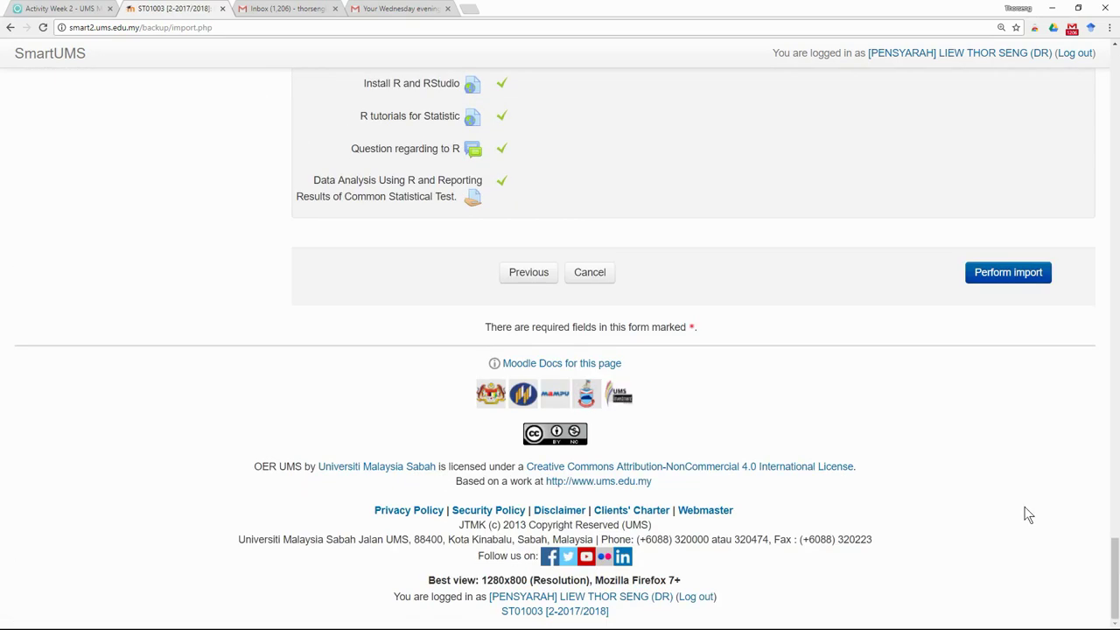
- Perform the import of FC20103 content into ST01003 and wait for 'Import complete'
click(1013, 278)
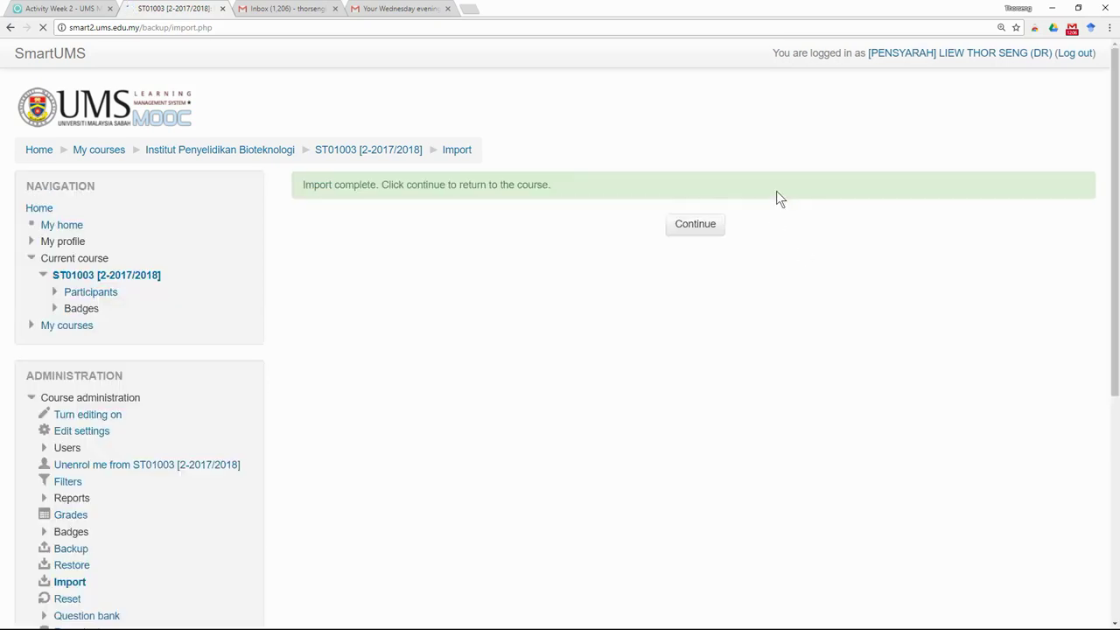
- Back on ST01003, check Weeks 1–7 for the imported lectures, tasks and bonus badge sections
click(697, 231)
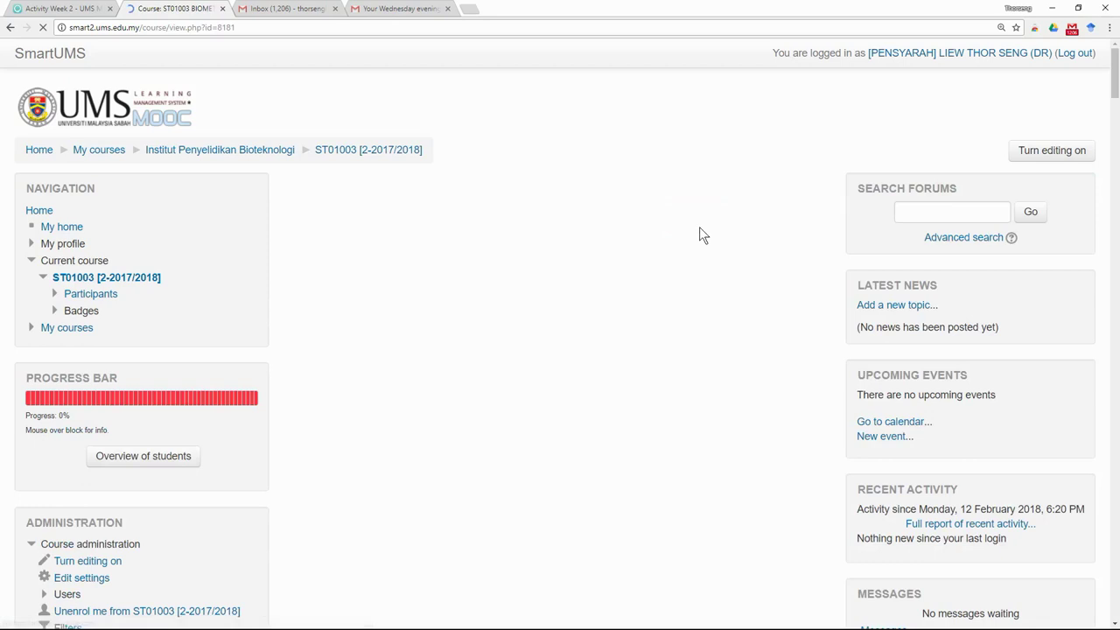
scroll(707, 236, down, 4)
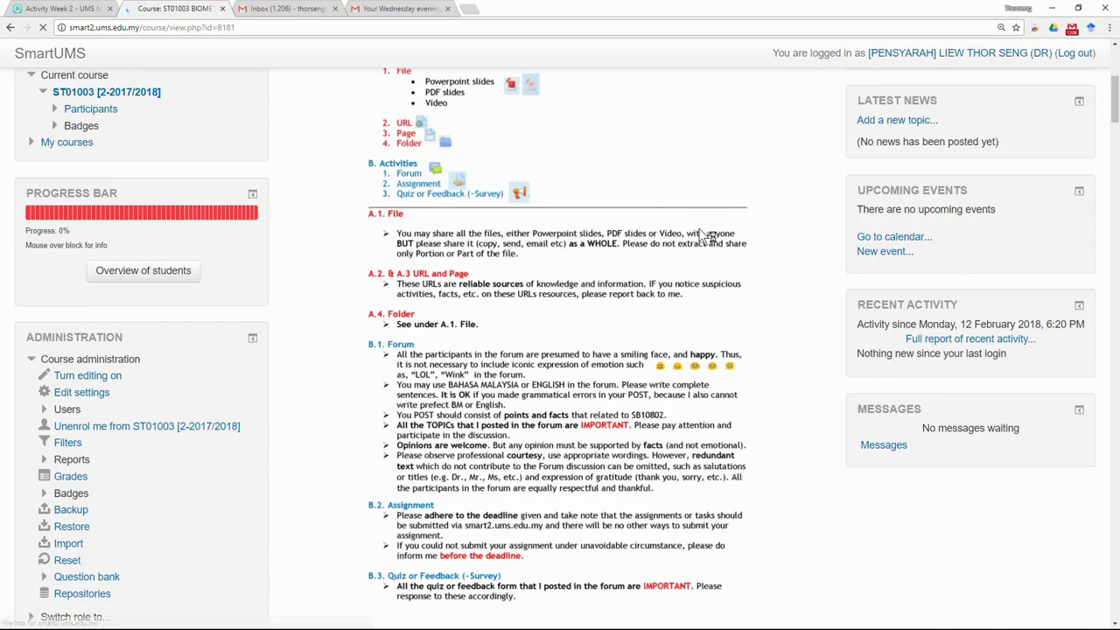
scroll(707, 236, down, 3)
scroll(707, 236, down, 4)
scroll(700, 237, down, 2)
scroll(700, 236, down, 4)
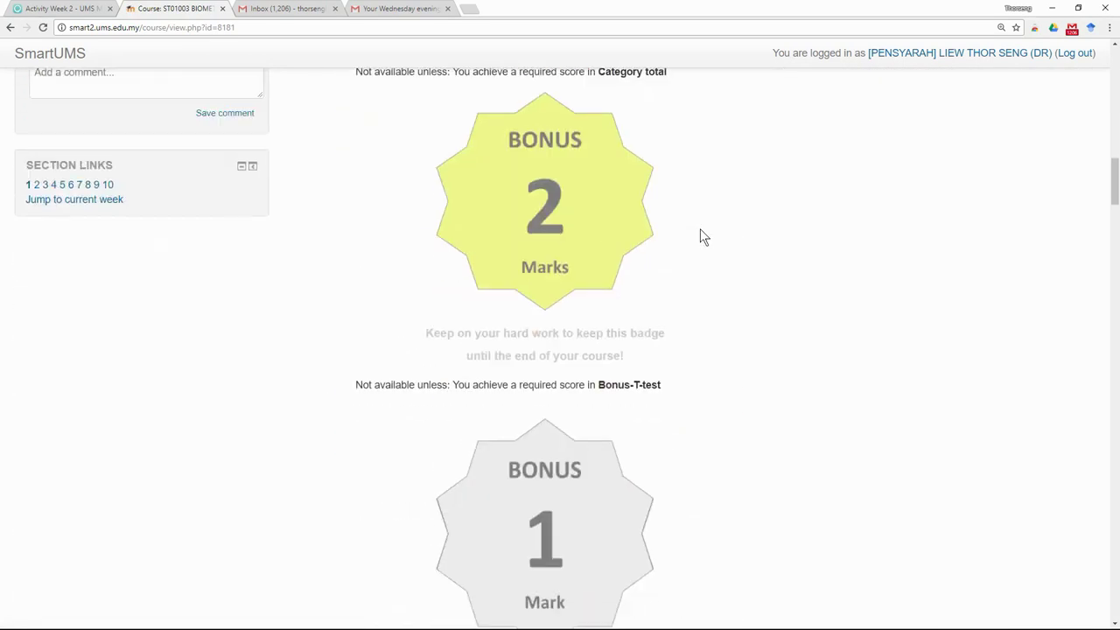
scroll(700, 237, down, 5)
scroll(700, 237, down, 4)
scroll(700, 235, down, 1)
scroll(700, 235, down, 4)
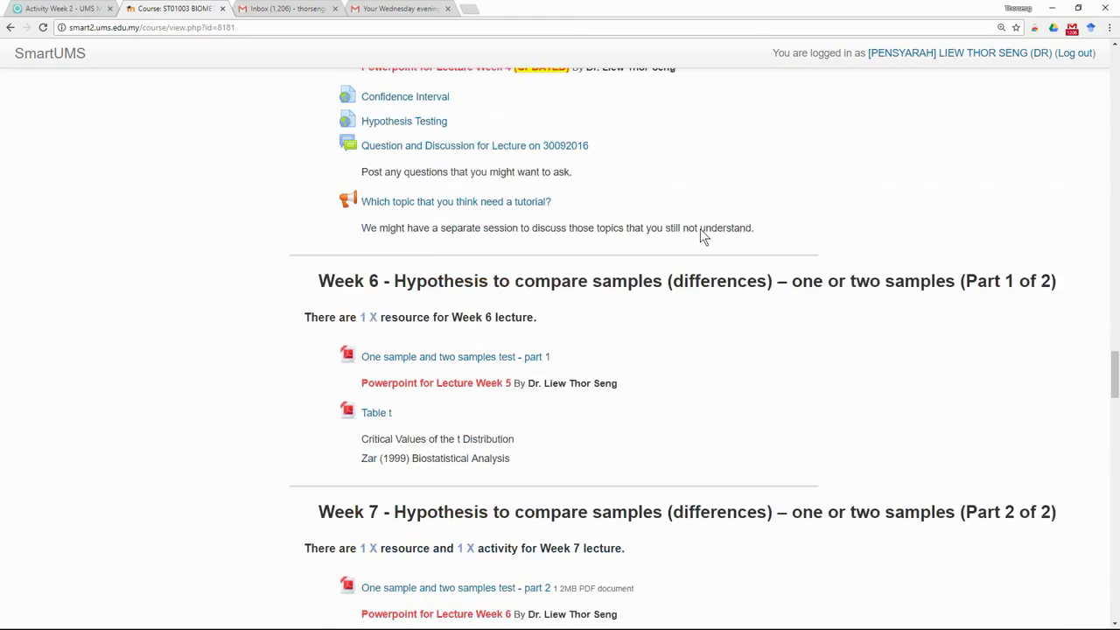
scroll(700, 235, up, 4)
scroll(700, 235, up, 3)
scroll(700, 235, up, 2)
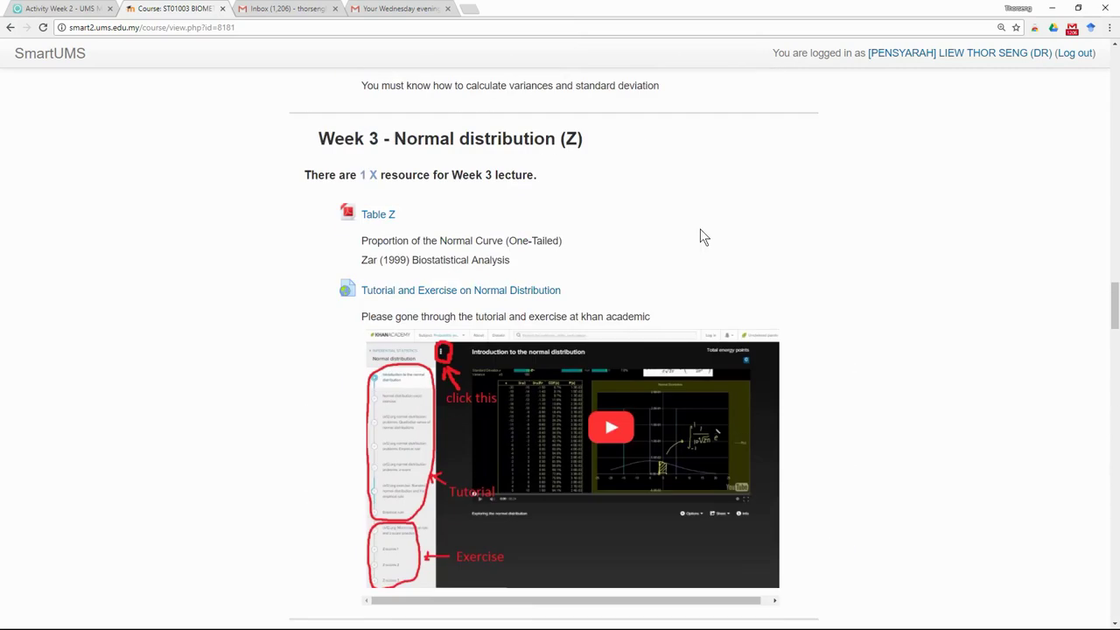
scroll(700, 232, up, 2)
scroll(700, 230, up, 1)
scroll(701, 232, up, 3)
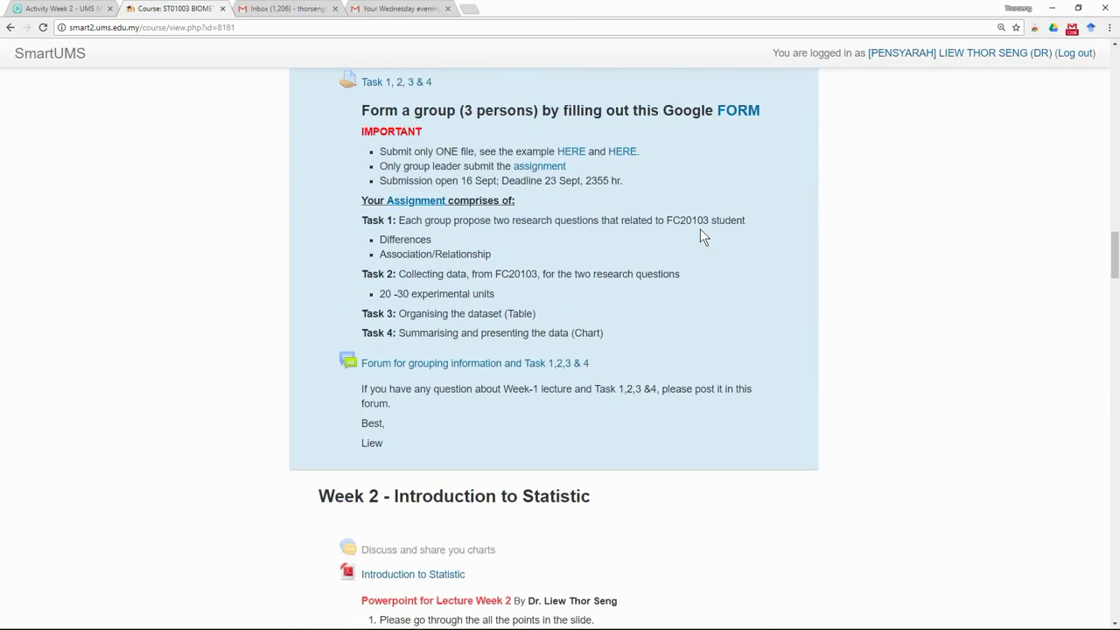
scroll(433, 215, up, 2)
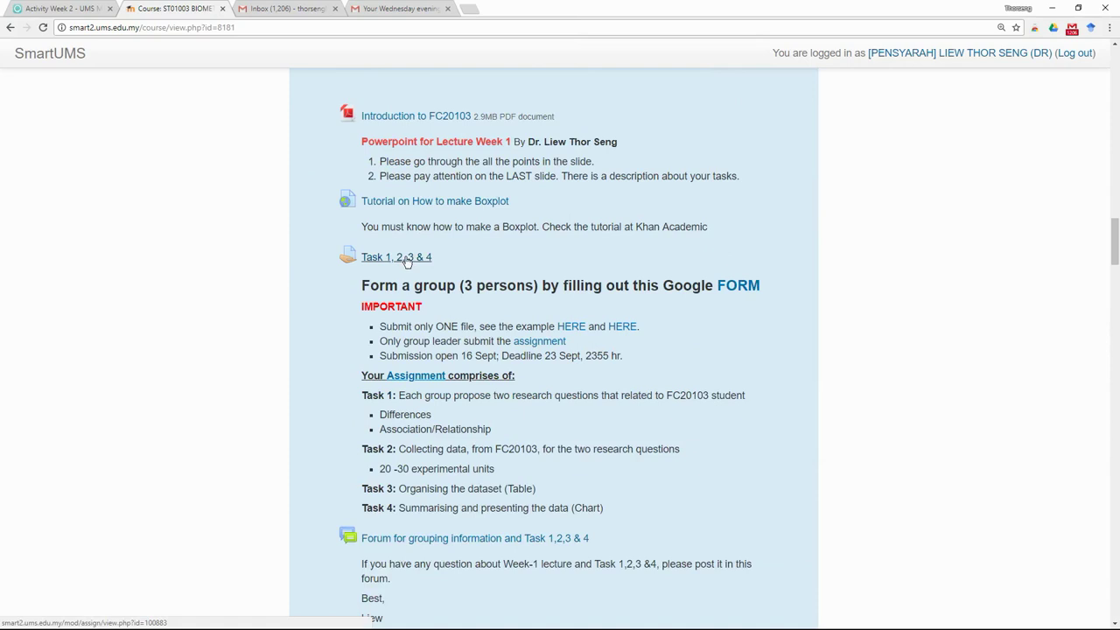
scroll(710, 378, down, 2)
scroll(708, 379, down, 2)
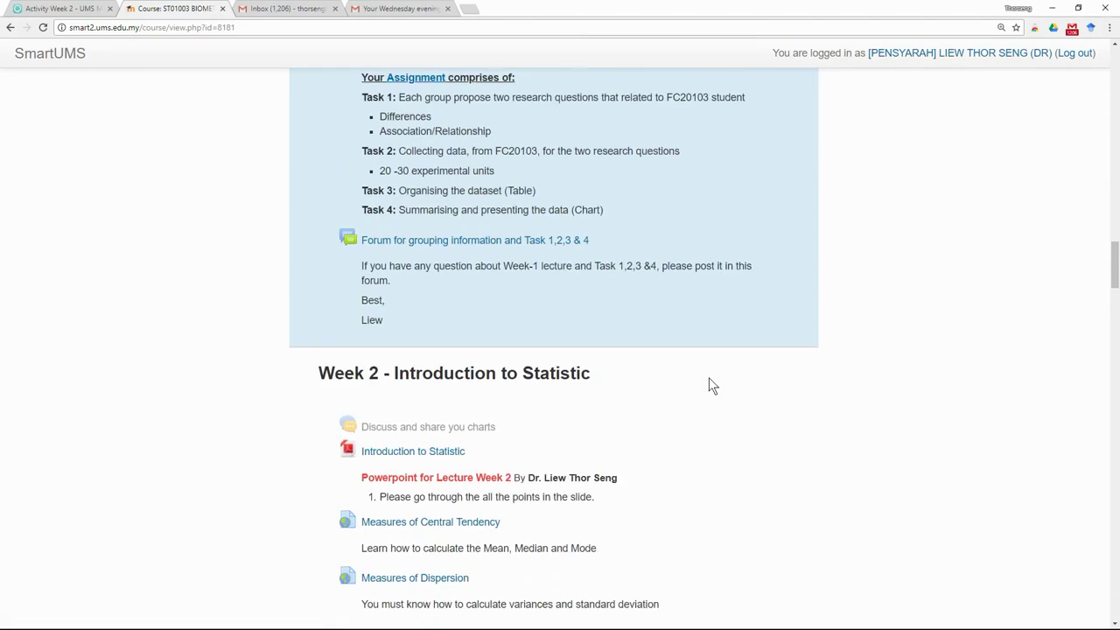
scroll(709, 377, down, 3)
scroll(709, 378, up, 2)
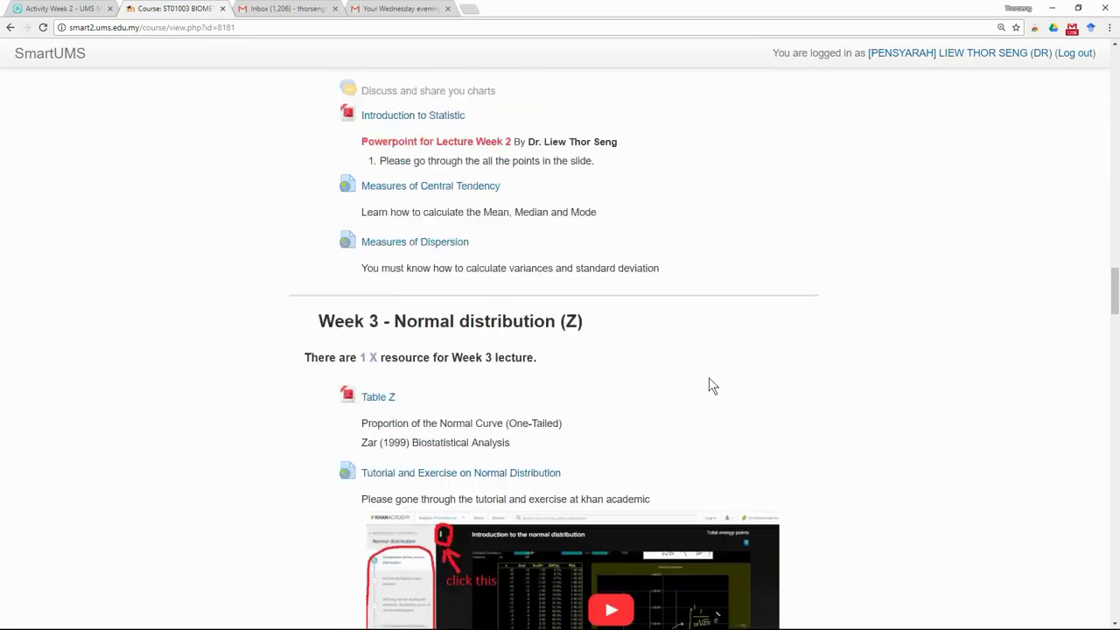
scroll(709, 378, up, 5)
scroll(709, 378, up, 5)
scroll(709, 378, up, 3)
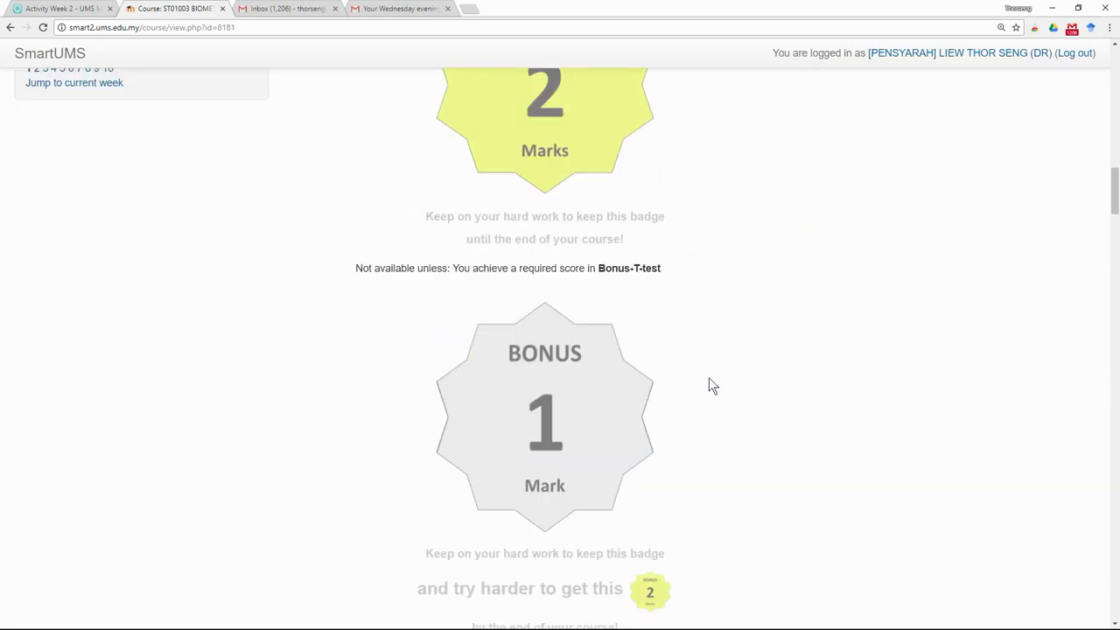